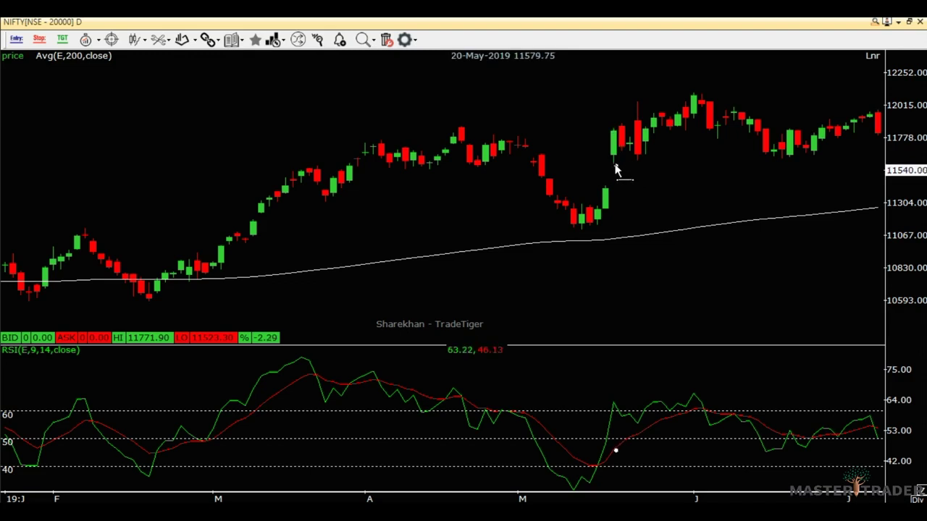
- Draw a support trend line on the daily chart from the 20 May 2019 low under the late-June lows, and switch to the 3-minute interval
mouse_move(614, 165)
mouse_down()
mouse_move(777, 168)
mouse_move(857, 160)
mouse_up()
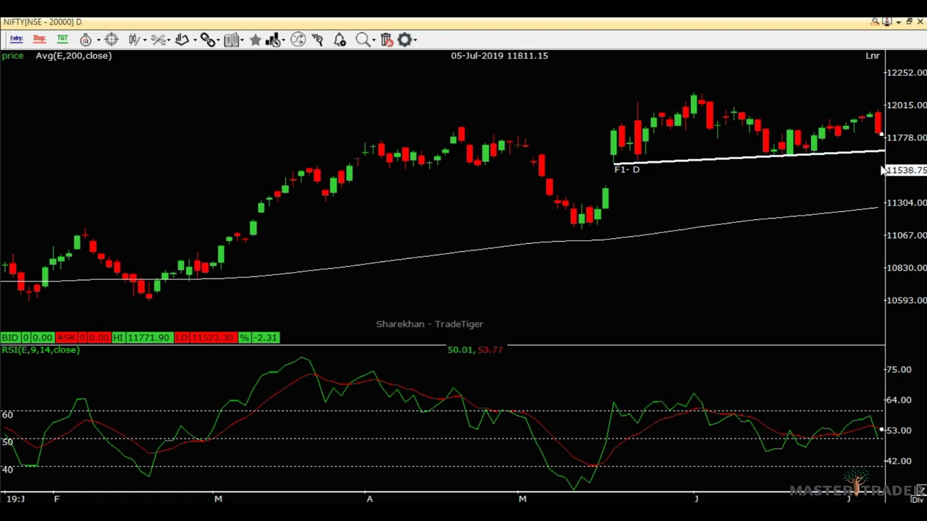
key(space)
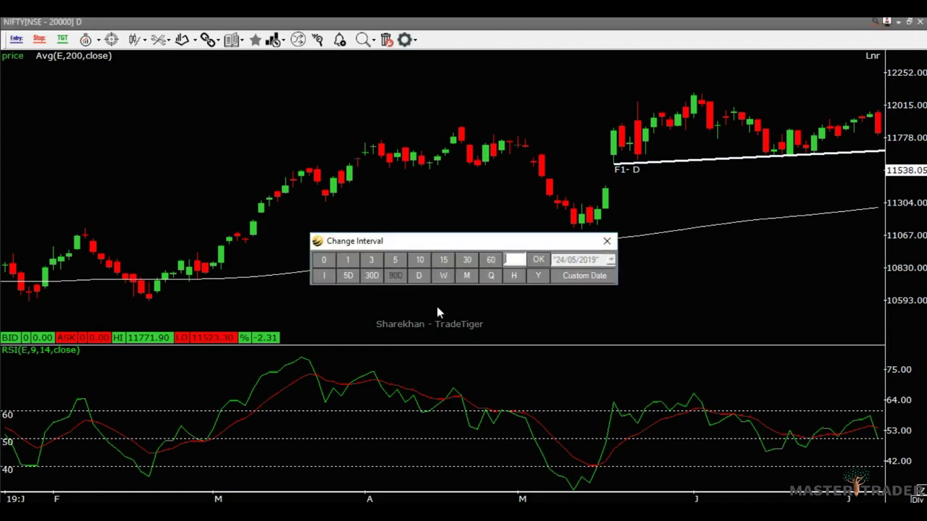
click(377, 263)
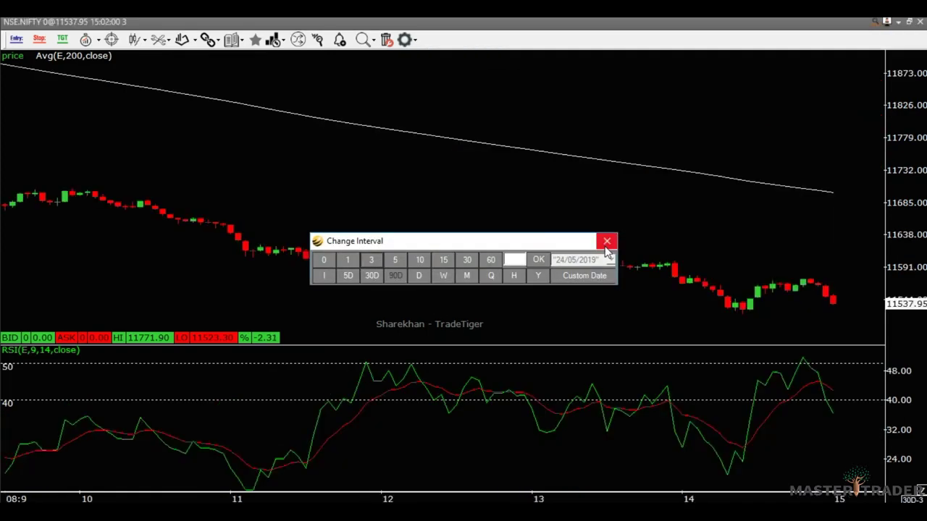
click(606, 245)
- Draw a rising trend line on the 3-minute chart from the 19 June low near 11627 through the higher low around 25 June
drag(576, 259, 746, 259)
scroll(745, 259, down, 3)
scroll(747, 264, down, 2)
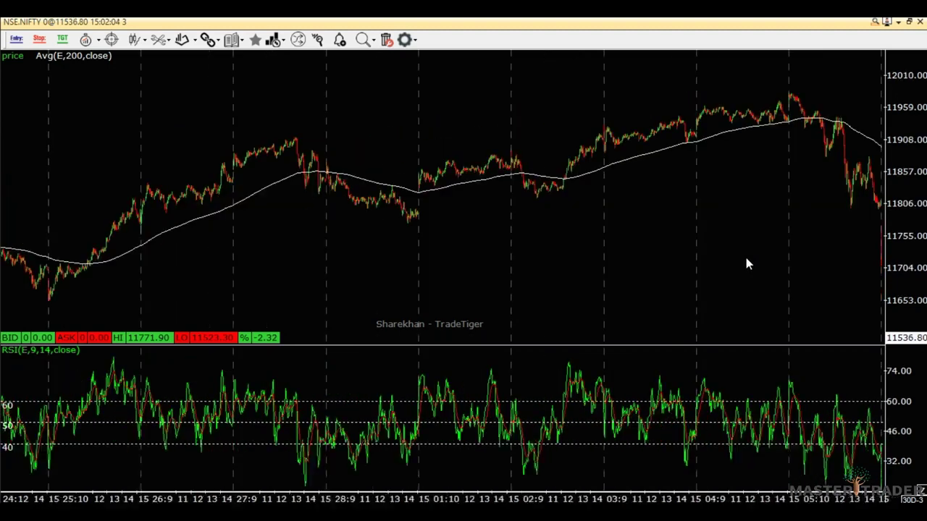
scroll(747, 263, down, 4)
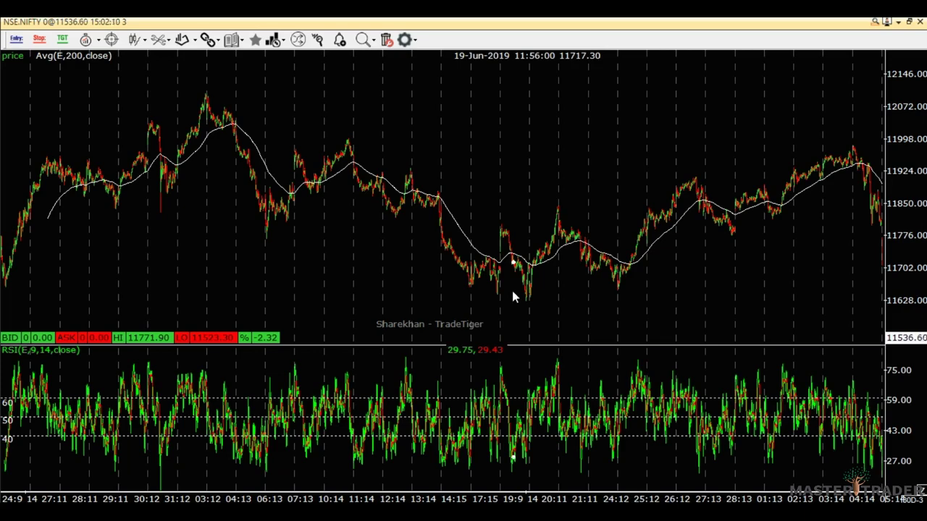
scroll(405, 306, up, 1)
scroll(352, 304, up, 1)
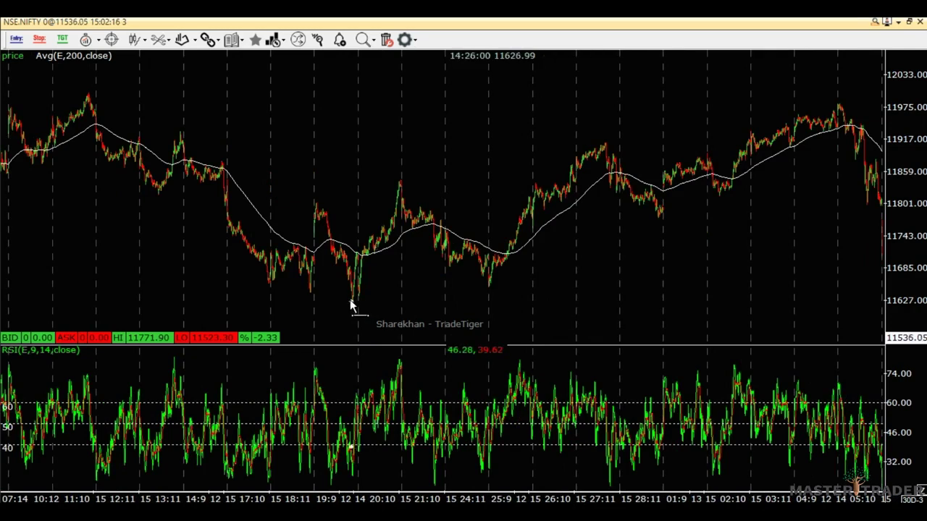
click(353, 302)
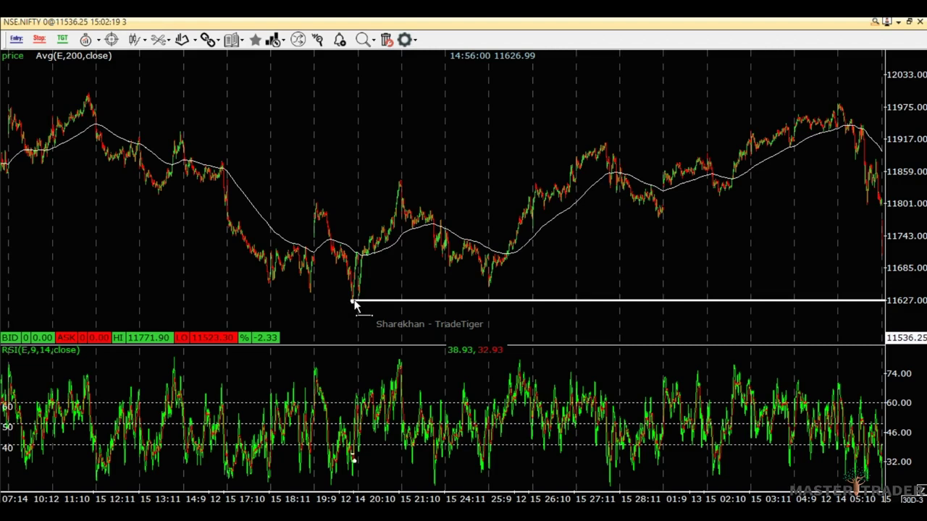
click(498, 290)
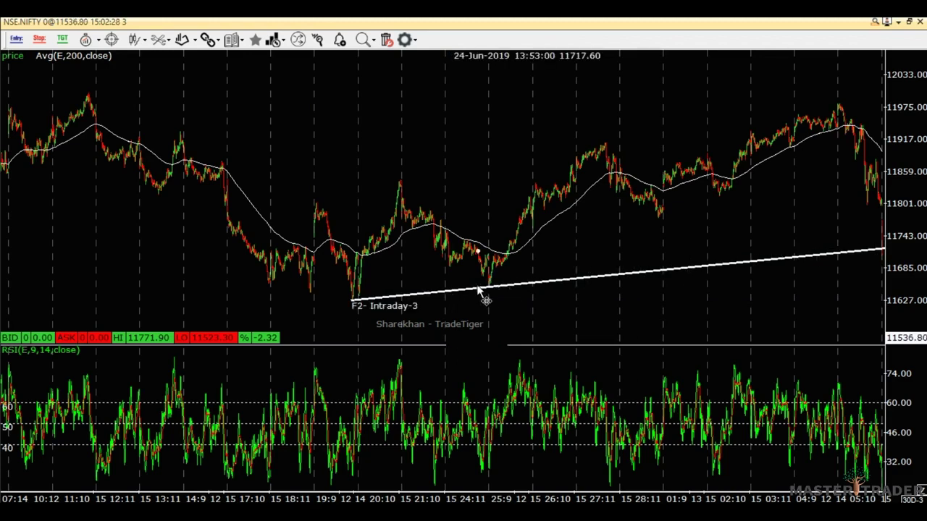
- Add a Bollinger Band study with exponential average type, period 20 and standard deviation 2.00 to the price chart
scroll(602, 245, up, 1)
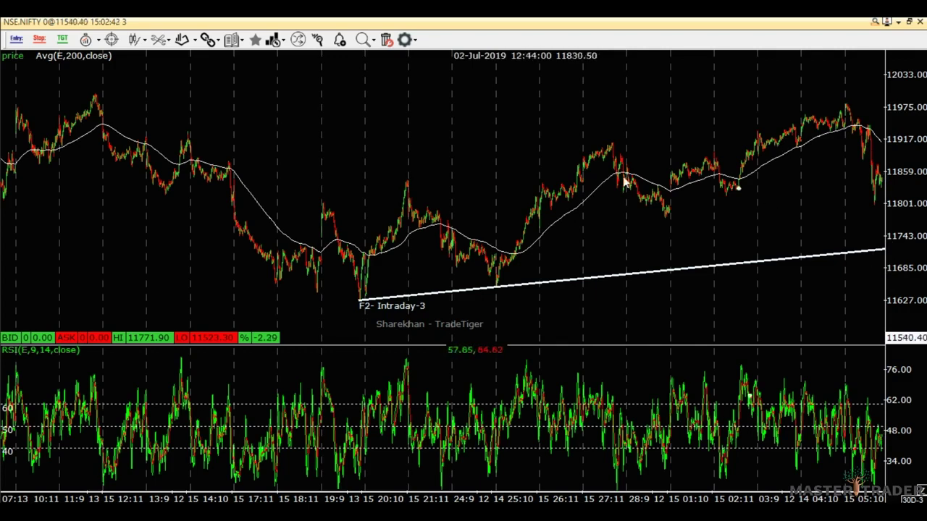
key(ctrl+s)
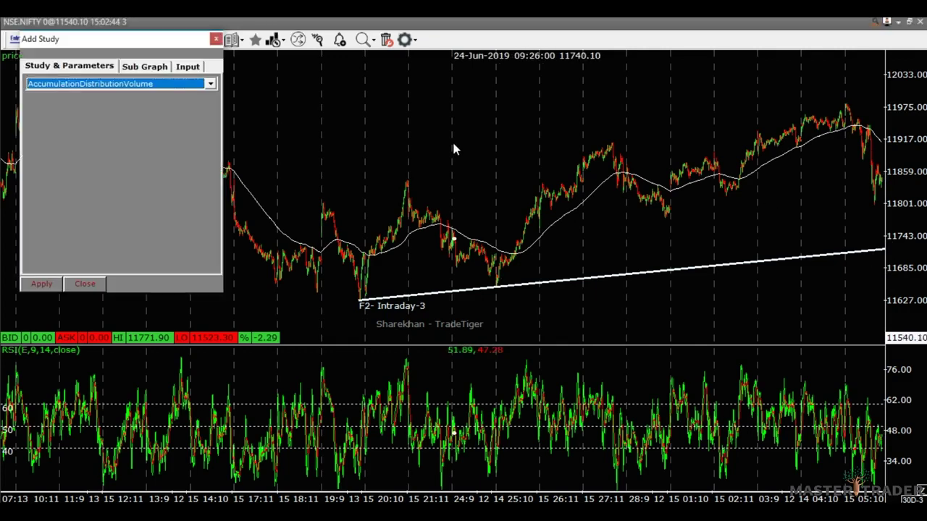
key(b)
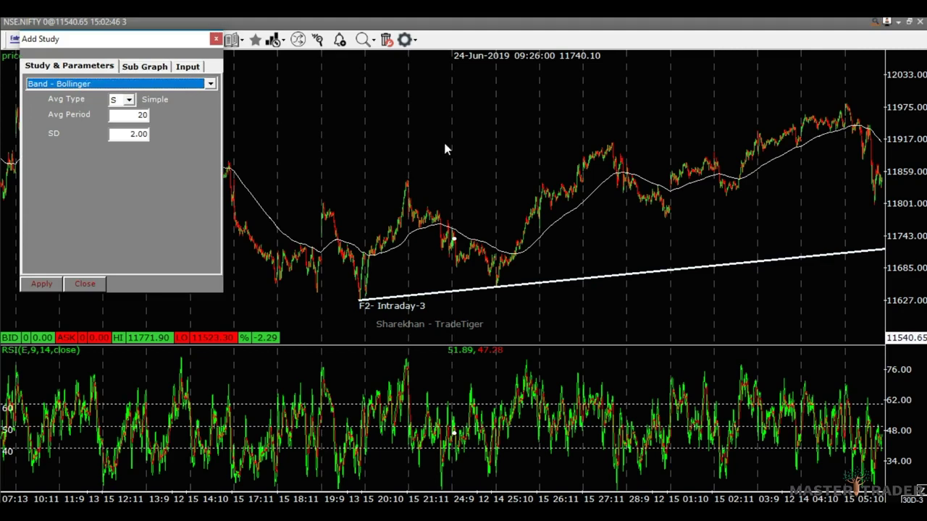
click(128, 100)
click(122, 119)
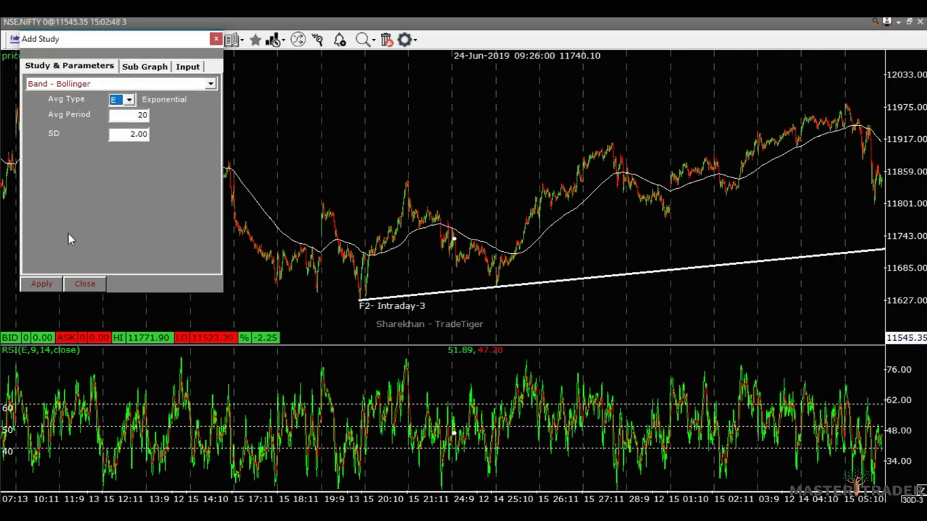
click(45, 284)
click(90, 284)
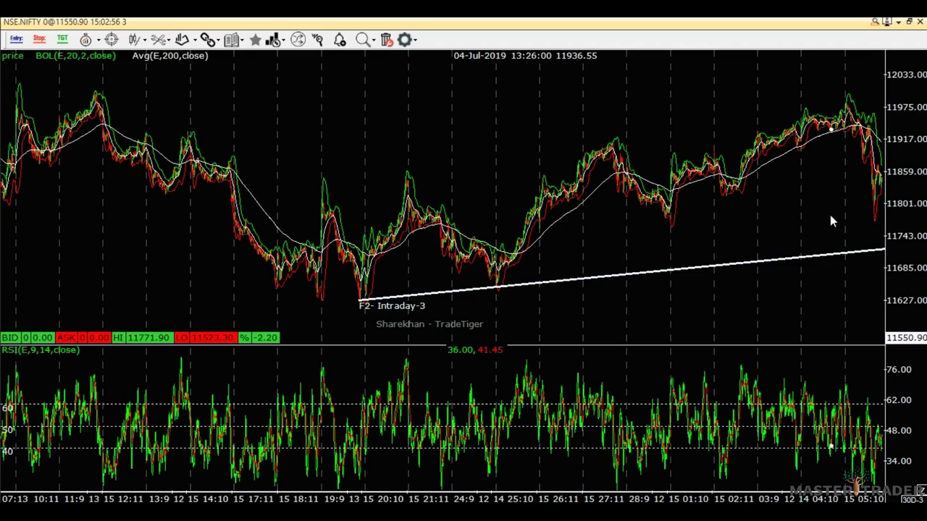
- Examine price against the intraday trend line and Bollinger Bands from late June up to the 8 July open
scroll(829, 215, up, 5)
scroll(829, 215, up, 2)
scroll(773, 244, down, 3)
scroll(774, 249, down, 2)
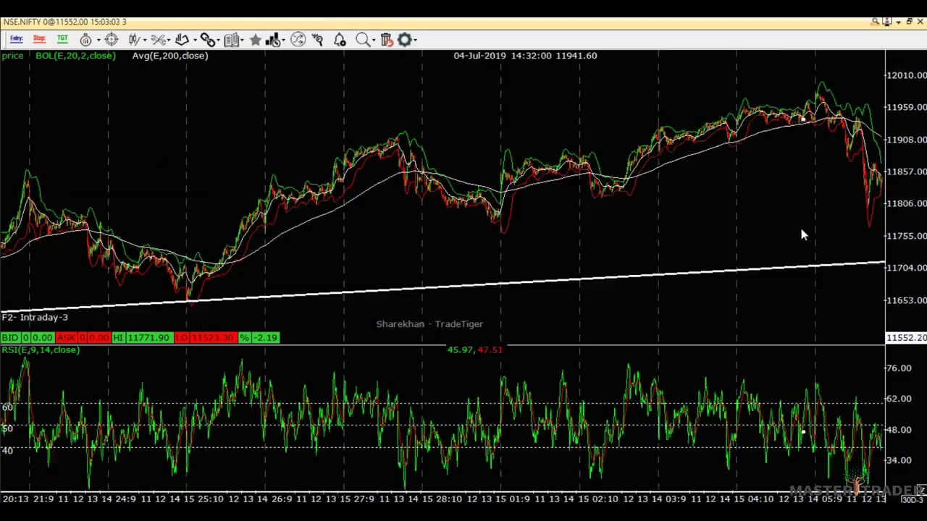
scroll(799, 224, down, 1)
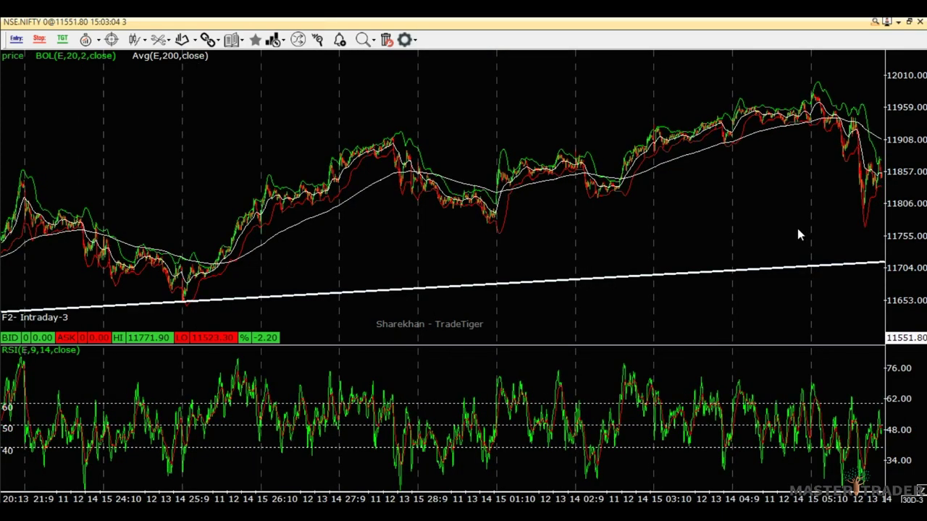
scroll(797, 228, down, 3)
scroll(786, 230, up, 5)
scroll(784, 230, up, 3)
scroll(800, 209, up, 1)
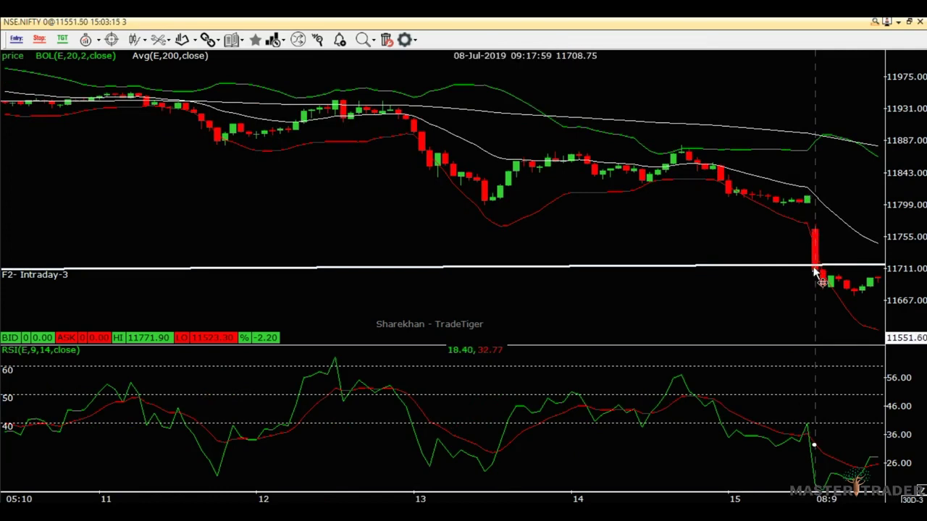
- Roll the chart back to the first 3-minute candle of 8 July and examine it against the trend line, Bollinger Bands and RSI
scroll(815, 272, down, 1)
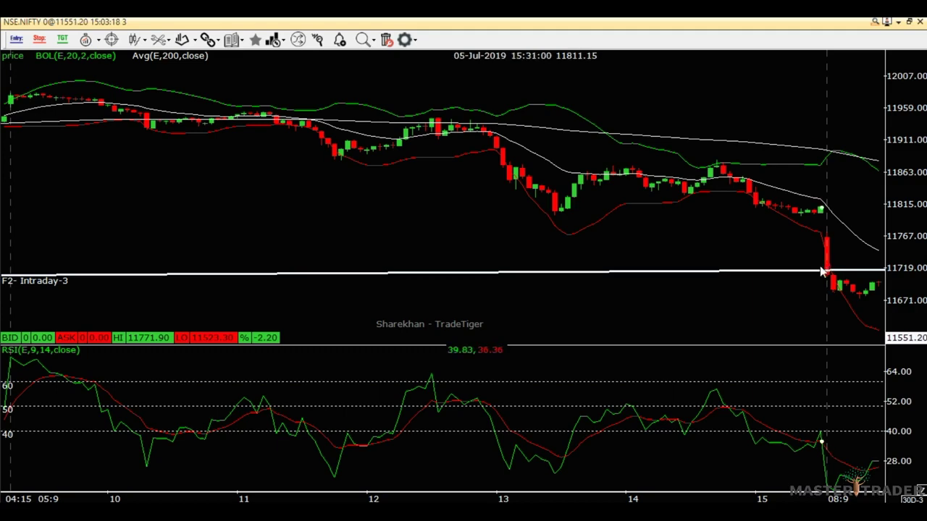
drag(715, 248, 756, 243)
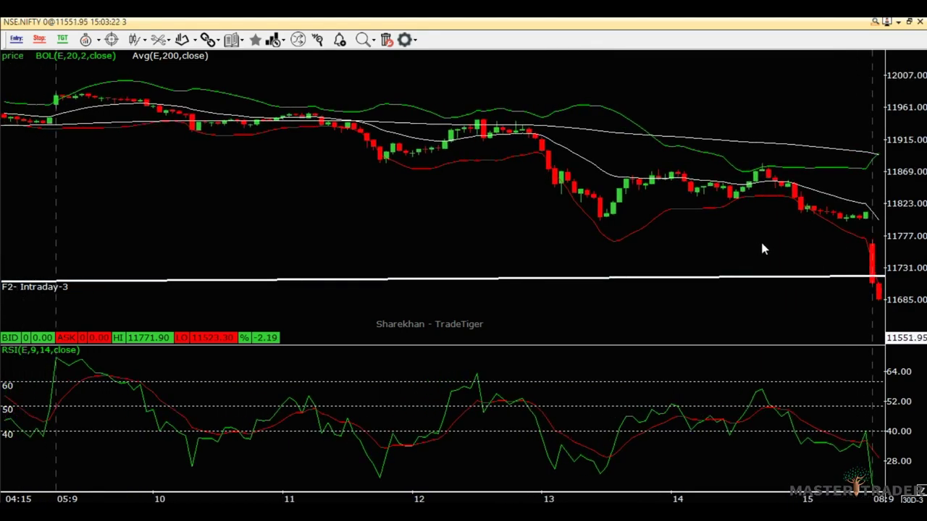
scroll(762, 244, up, 1)
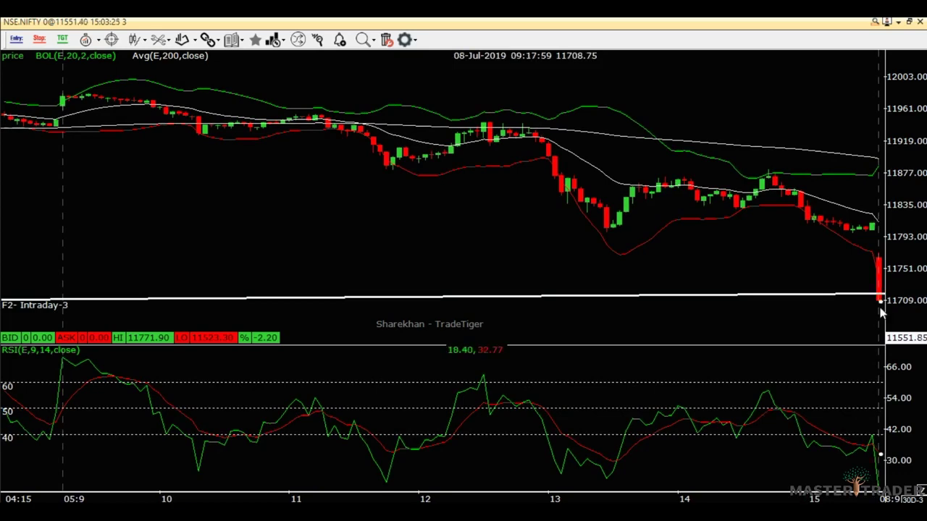
scroll(869, 283, up, 15)
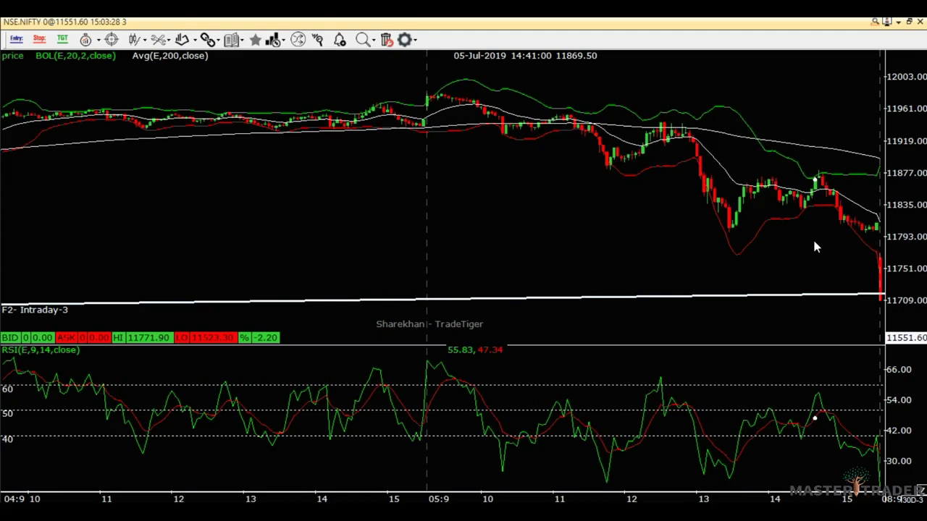
scroll(814, 242, down, 3)
scroll(773, 235, down, 2)
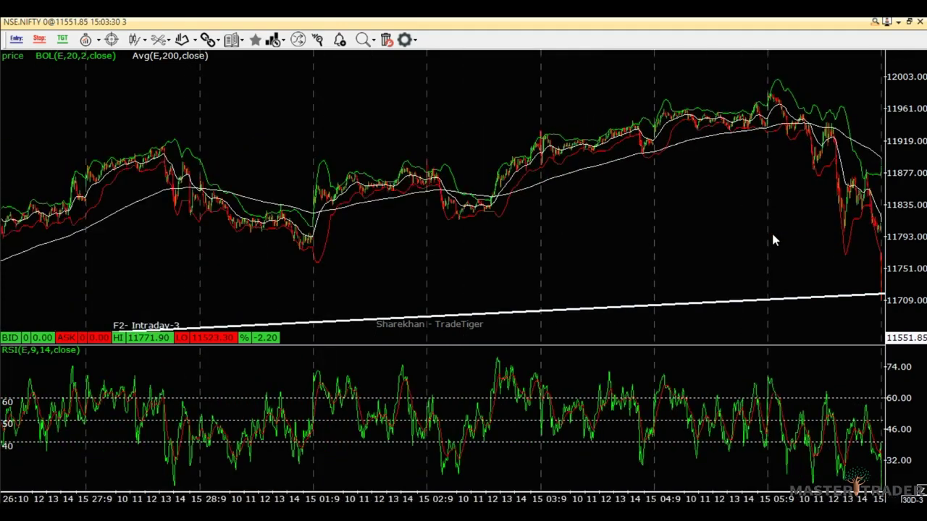
scroll(773, 240, down, 3)
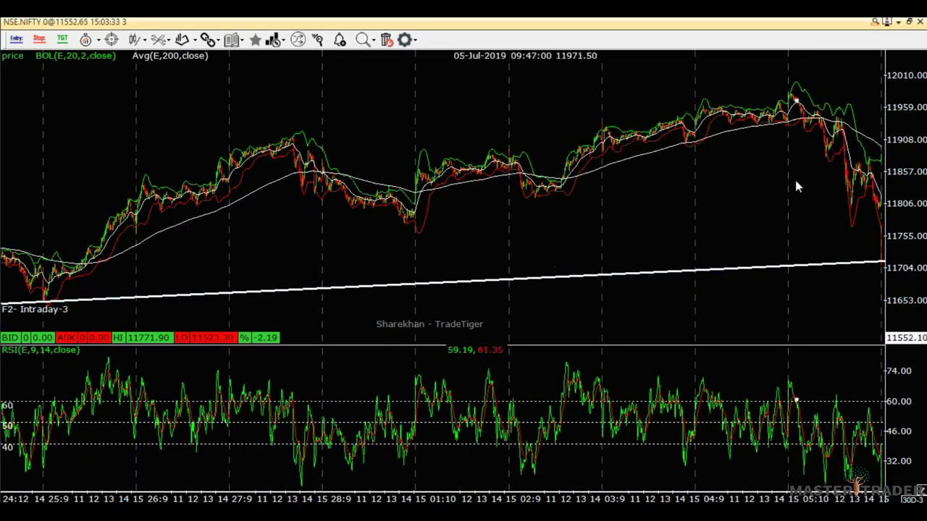
scroll(797, 186, up, 6)
scroll(797, 187, up, 1)
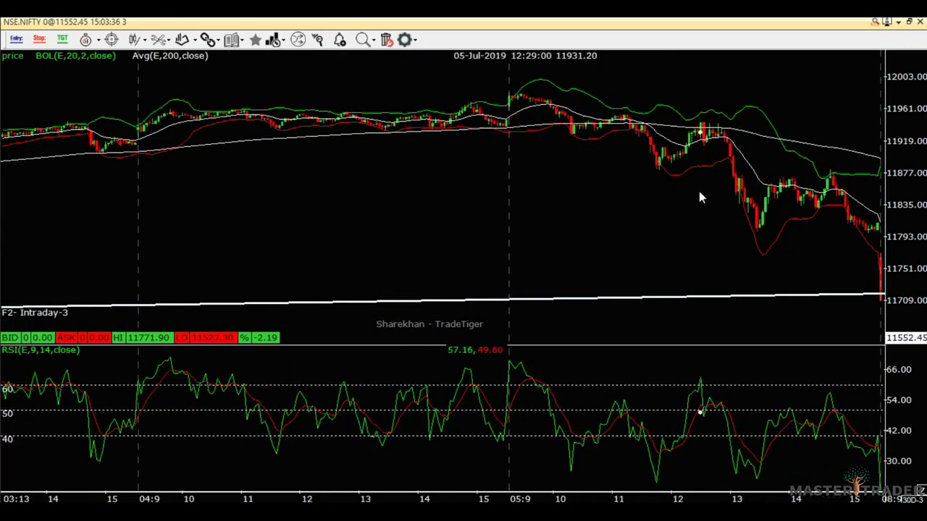
scroll(813, 205, up, 4)
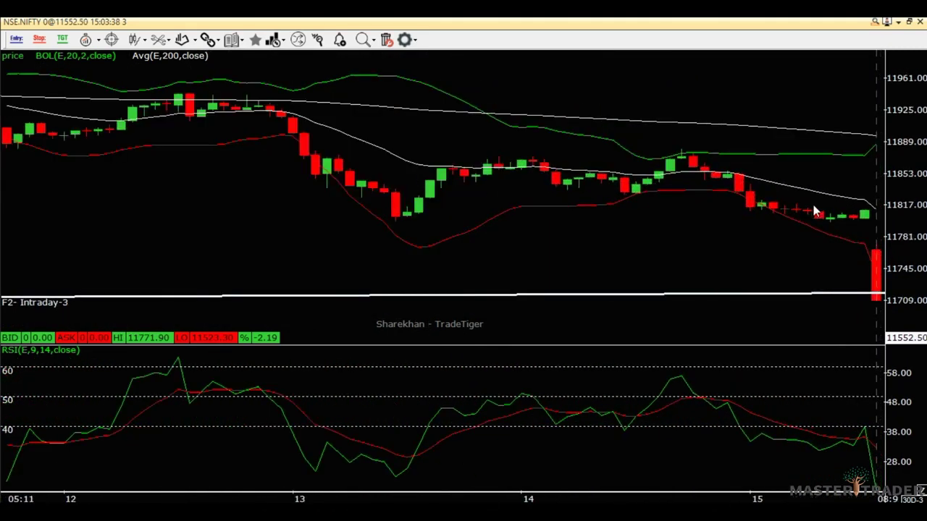
scroll(830, 239, up, 2)
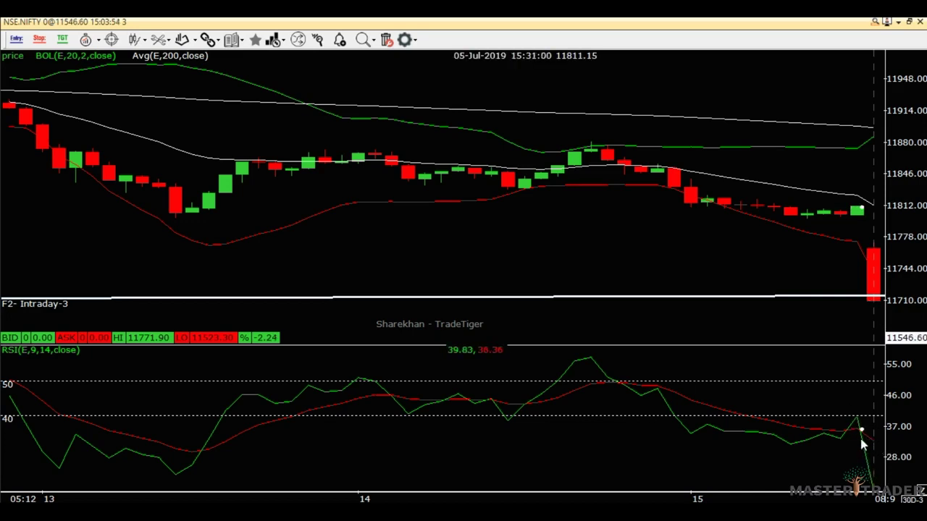
- Place an entry line at 11707.35, at the bottom of the first 8 July candle
scroll(646, 242, down, 1)
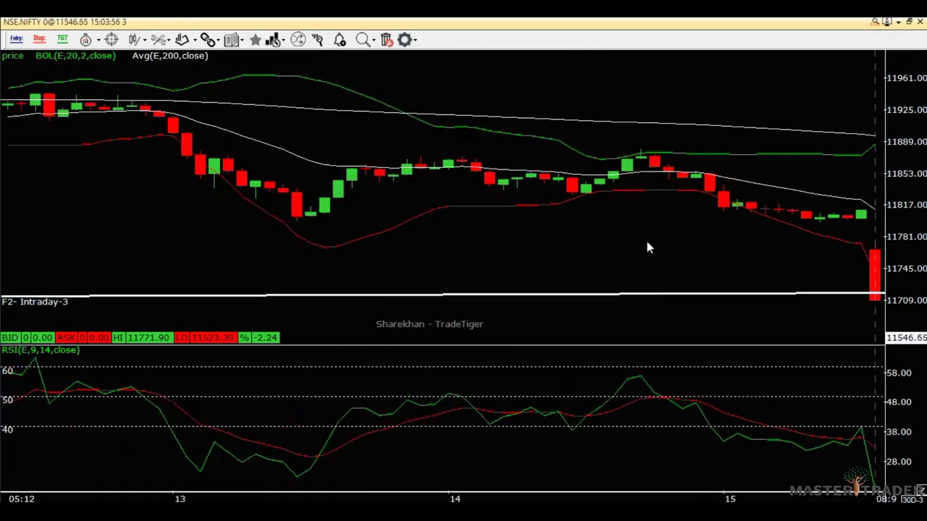
scroll(646, 246, down, 1)
click(16, 39)
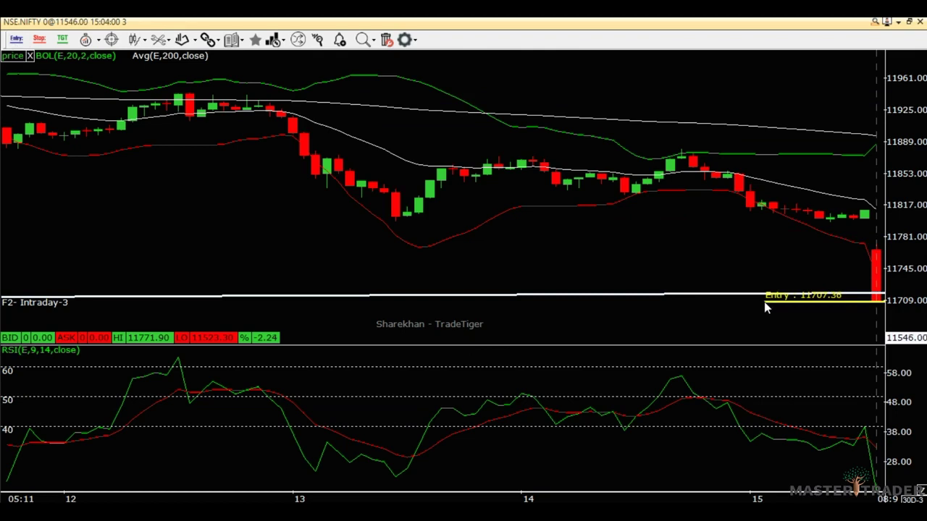
click(840, 307)
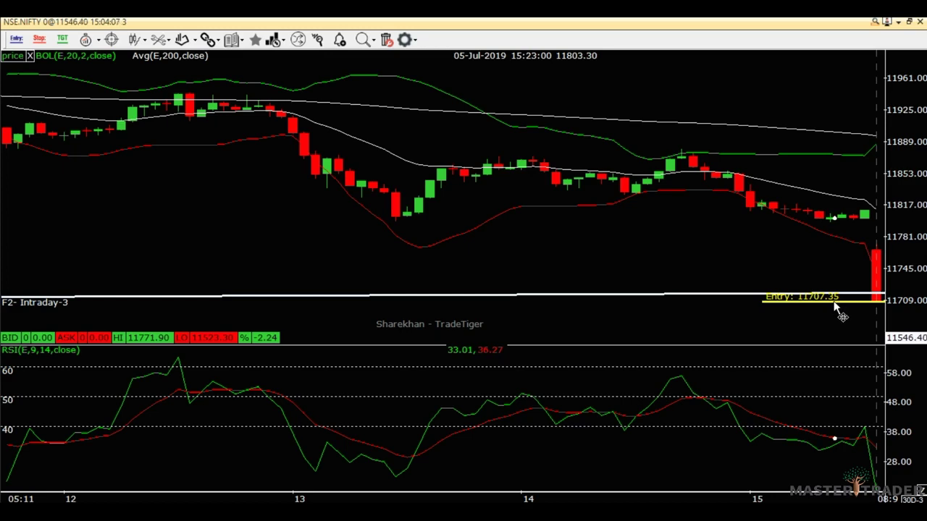
- Place a stop line at 11727.35 above the entry and a target line at 11686.85 below it
click(42, 40)
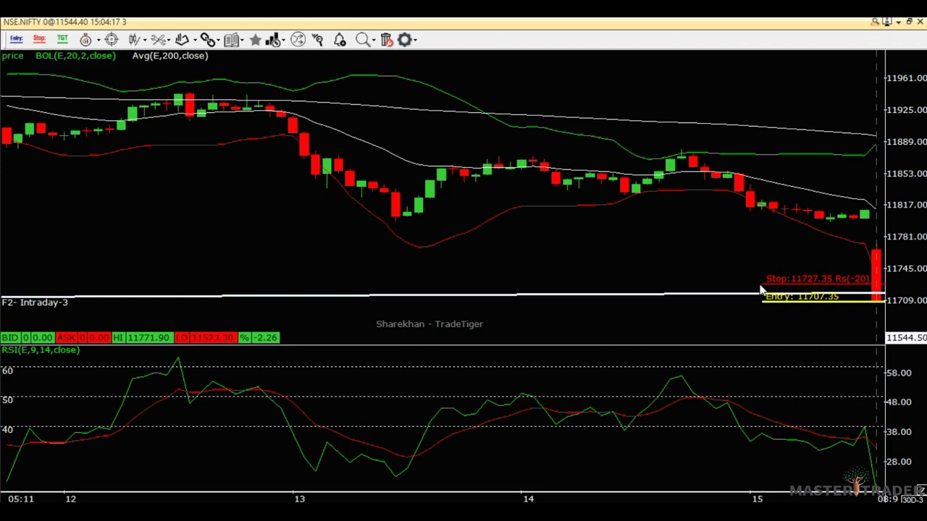
click(759, 284)
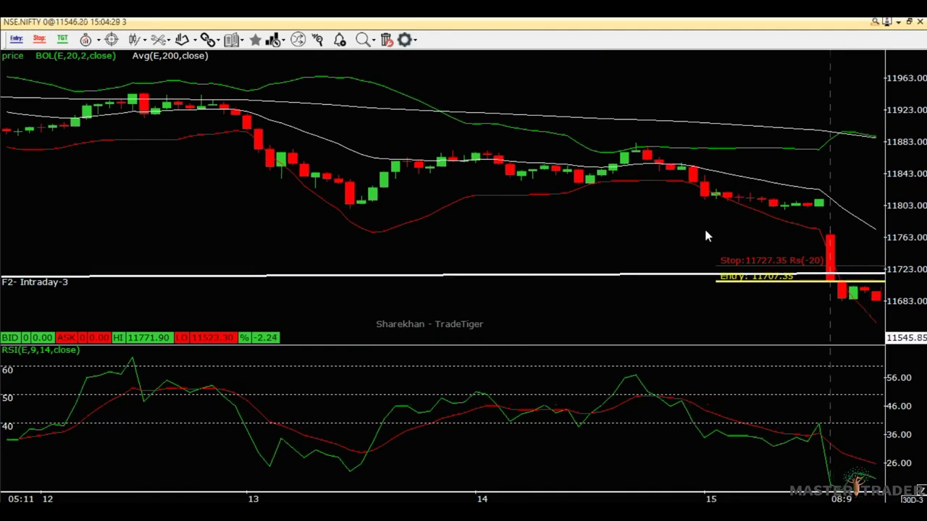
click(62, 39)
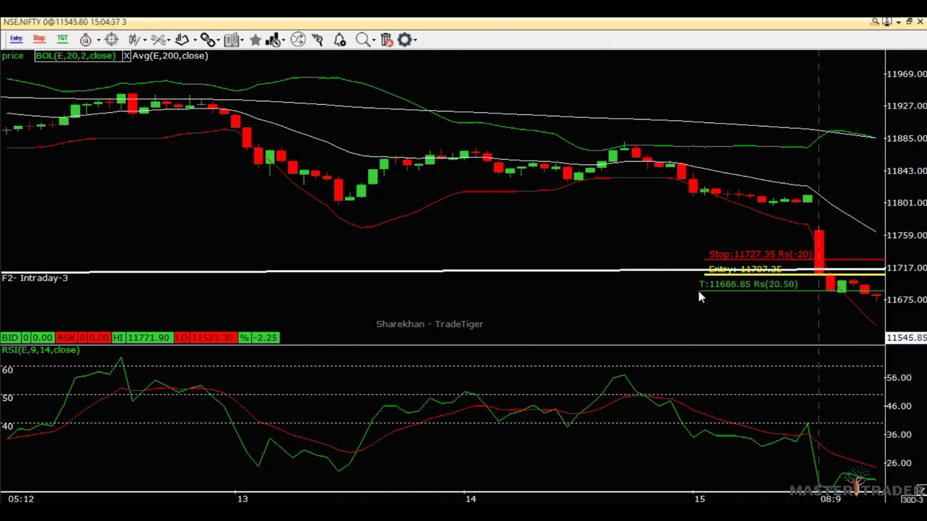
click(698, 291)
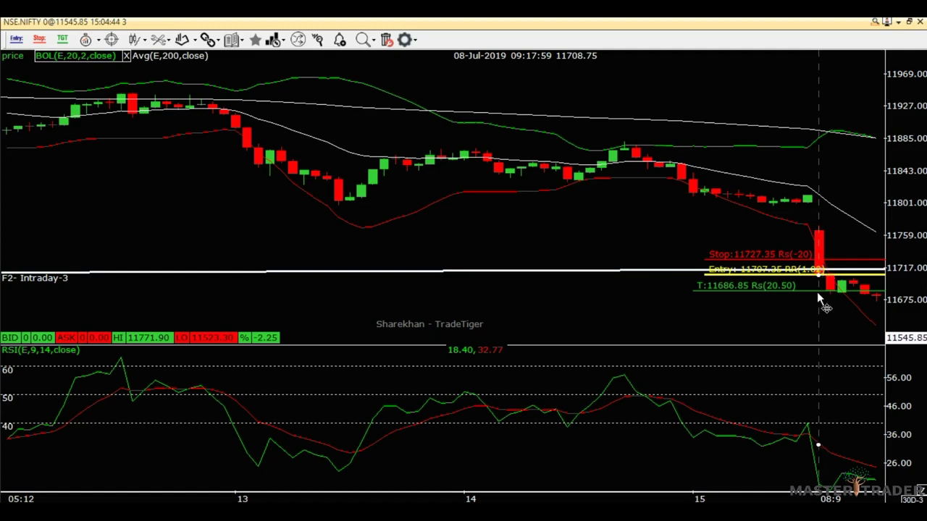
- Examine how the 8 July candles after the entry behave around the stop, entry and target lines
scroll(818, 298, up, 1)
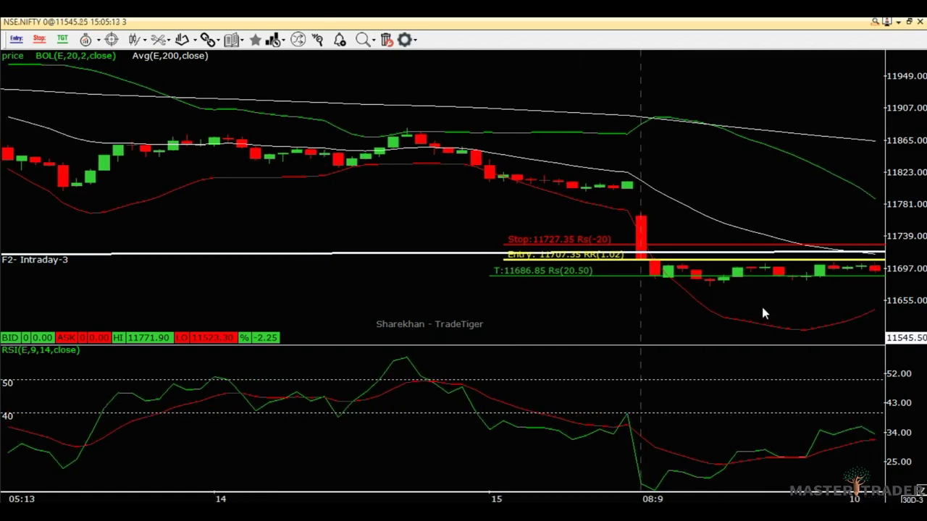
scroll(752, 286, down, 5)
scroll(752, 285, down, 2)
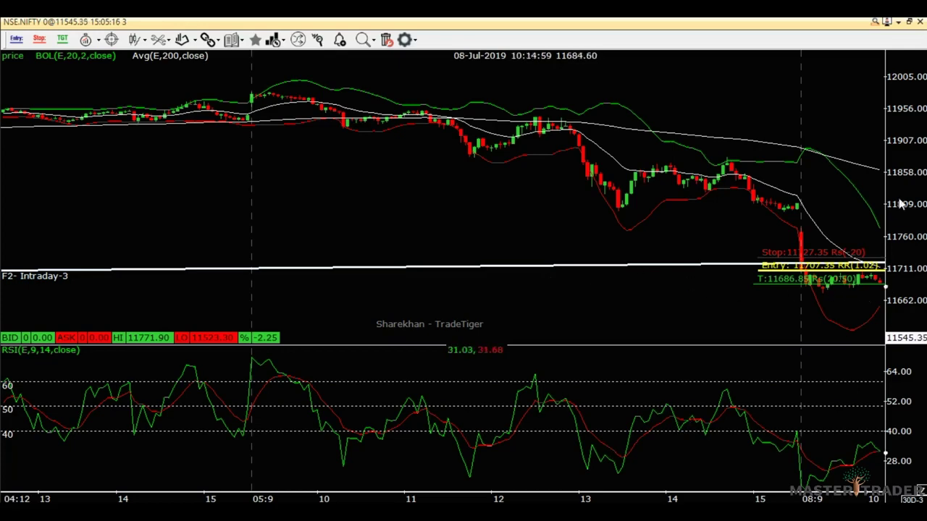
scroll(809, 280, up, 6)
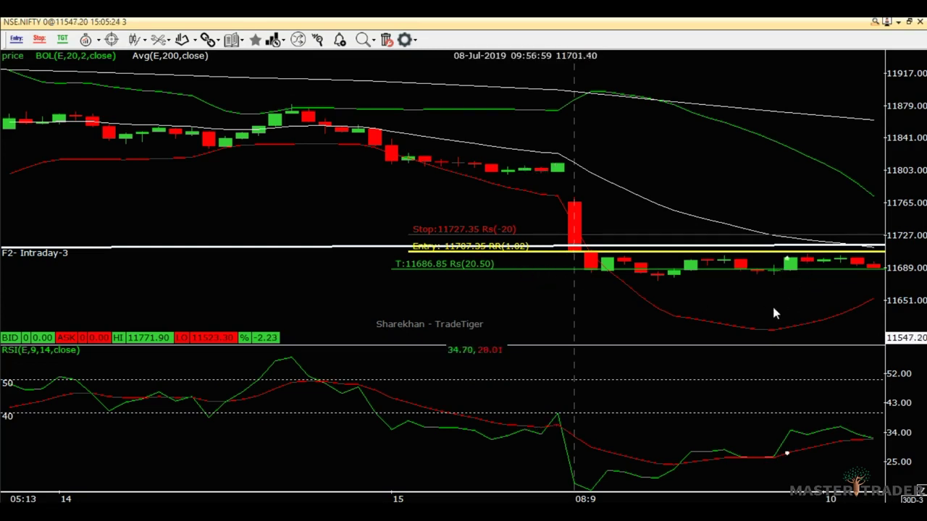
- Trail the stop line down from its original level to just above the entry line at 11707.35
key(Right)
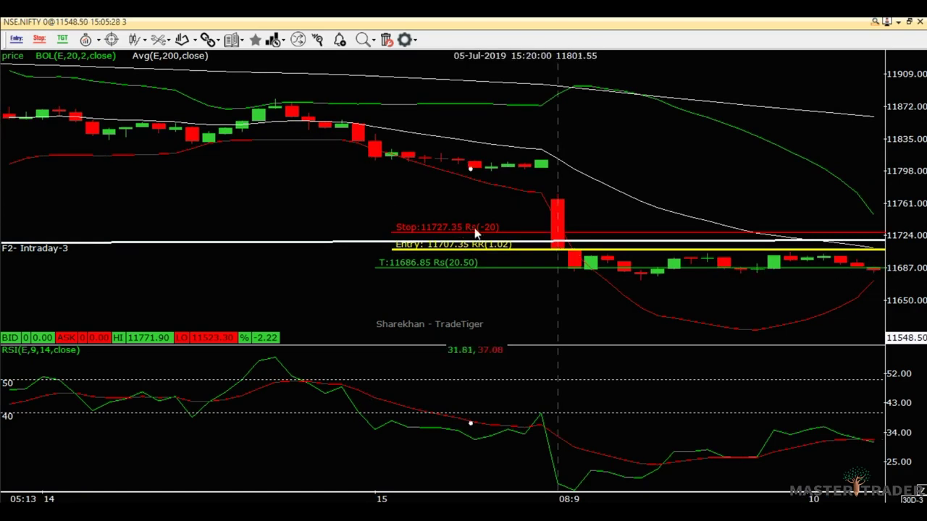
drag(489, 231, 536, 249)
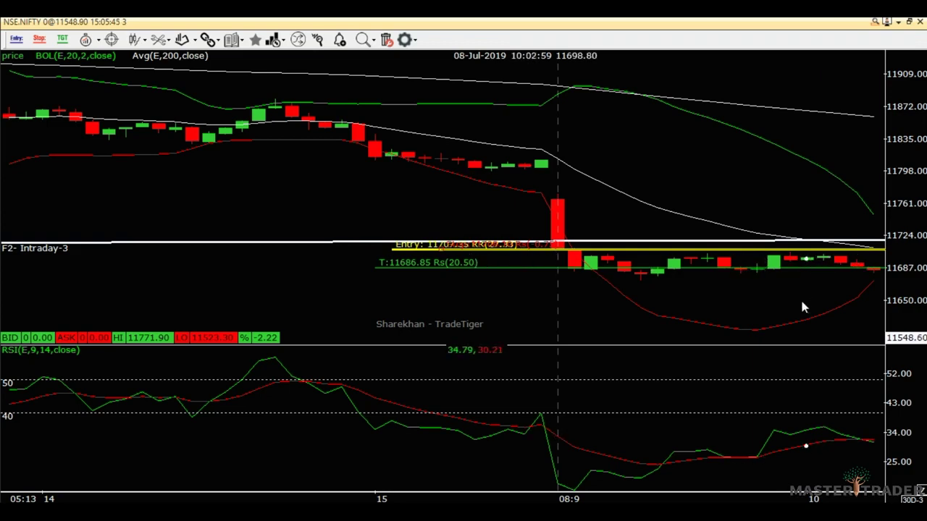
- Lower the target line to 11663.70, near the lows of the newest 8 July candles
key(Right)
key(Right)
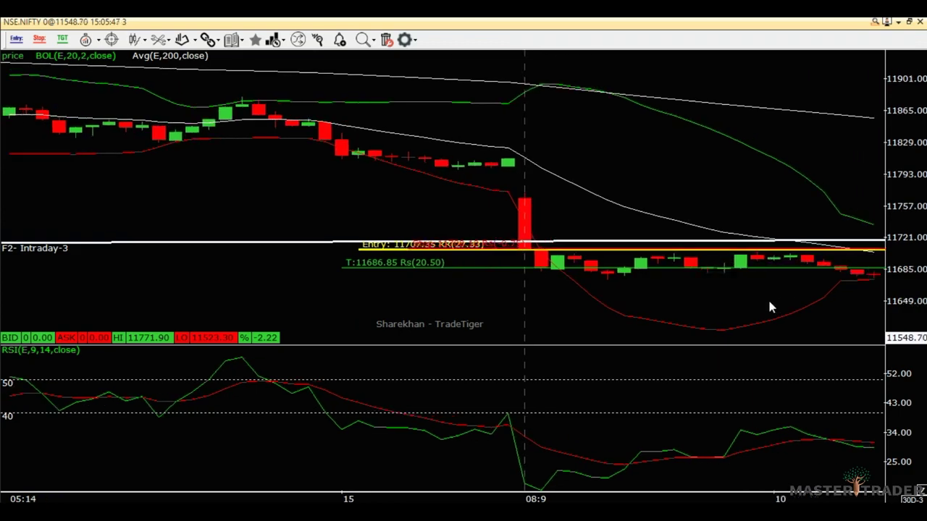
drag(754, 307, 700, 292)
scroll(705, 290, down, 3)
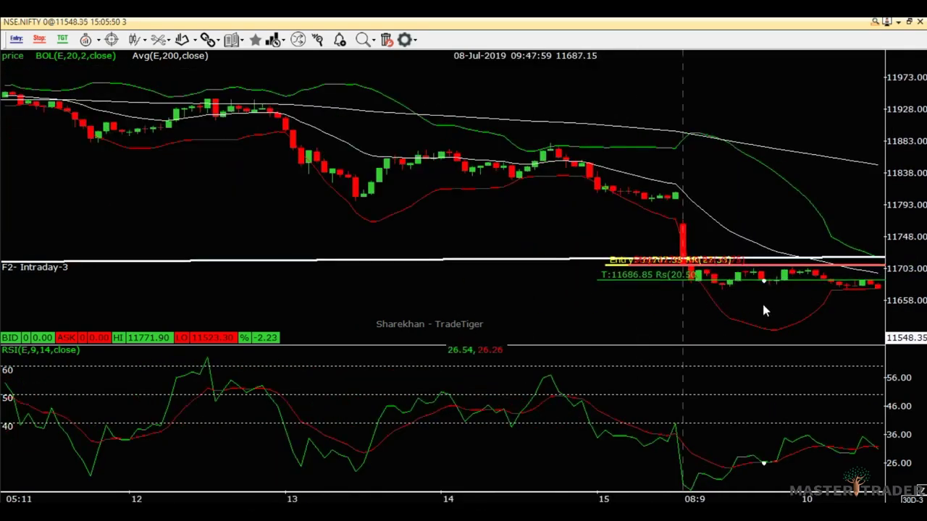
scroll(750, 304, down, 1)
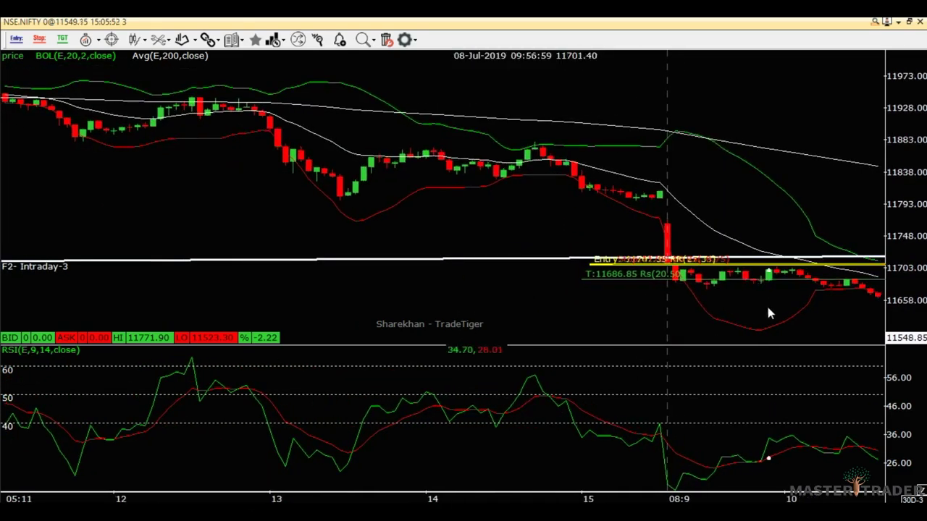
scroll(767, 307, up, 2)
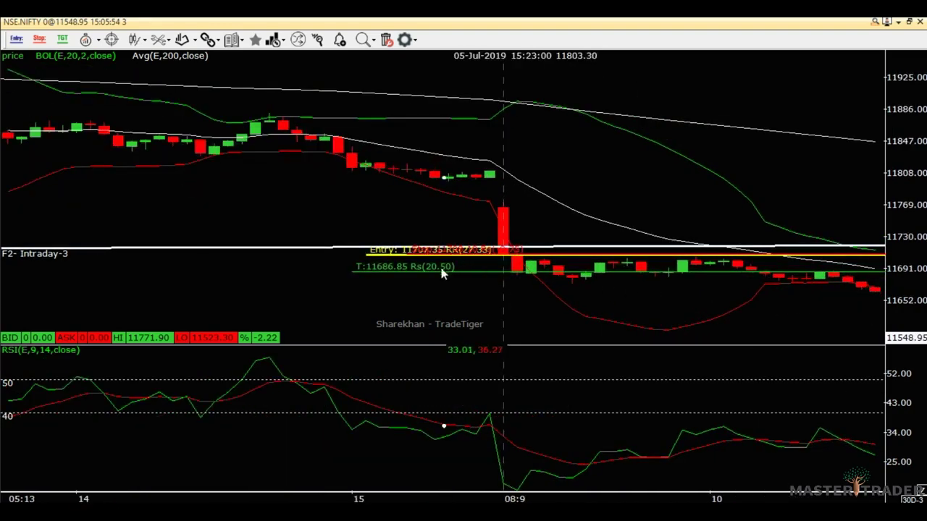
drag(441, 275, 569, 293)
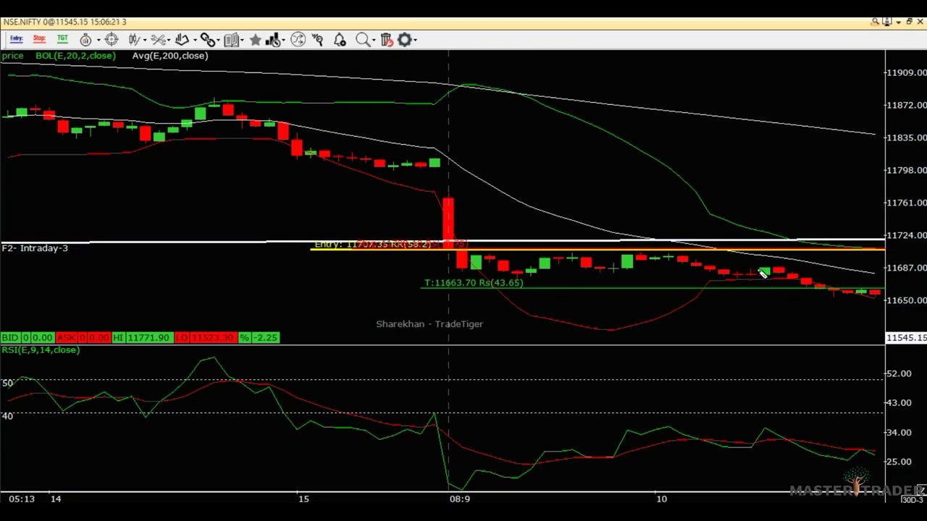
- Mark the high of the small green pullback candle after 10:00 with blue freehand strokes
drag(772, 268, 805, 270)
right_click(850, 325)
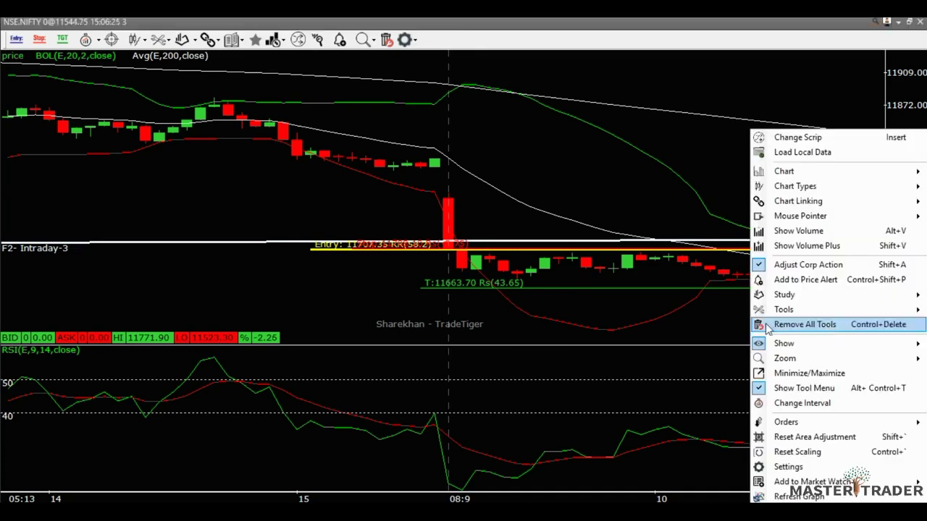
click(718, 325)
- Lower the target line to 11631.65 and mark the highs of the two following small pullbacks before 11:00 in blue
drag(799, 319, 728, 318)
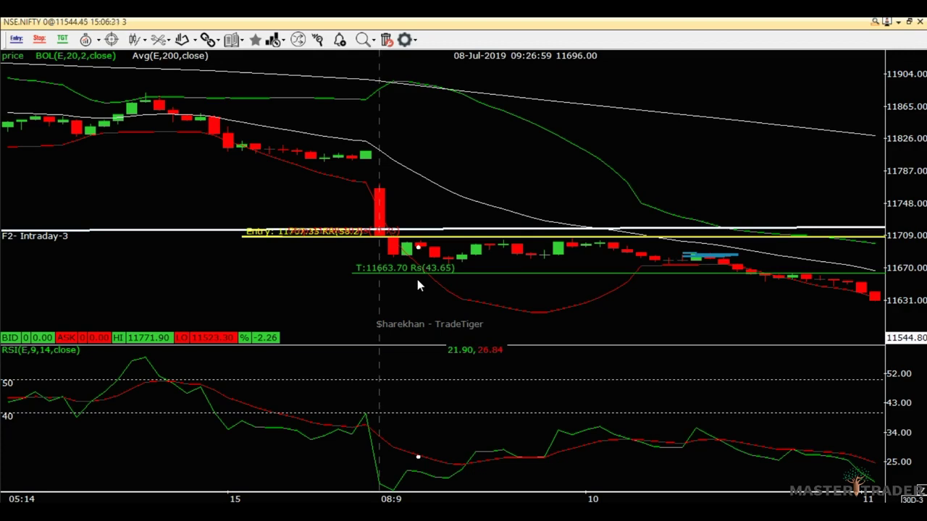
drag(393, 271, 562, 302)
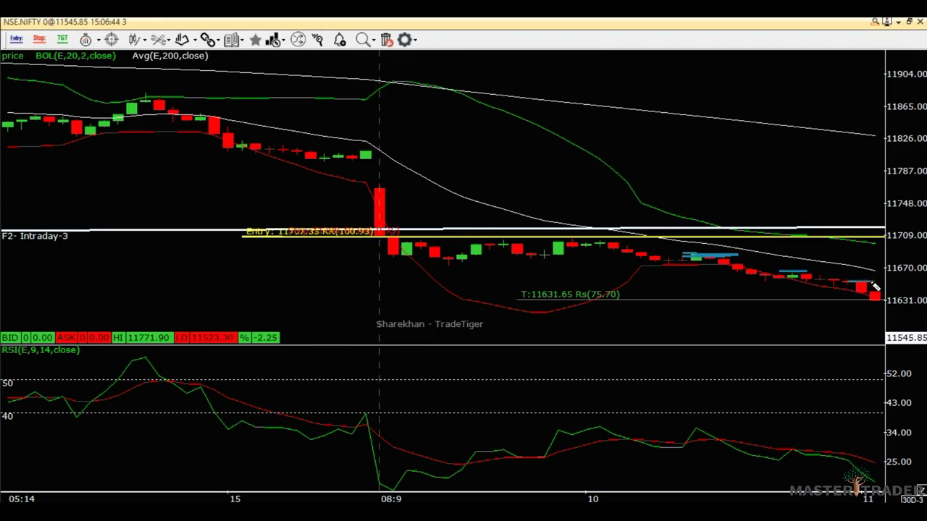
right_click(847, 326)
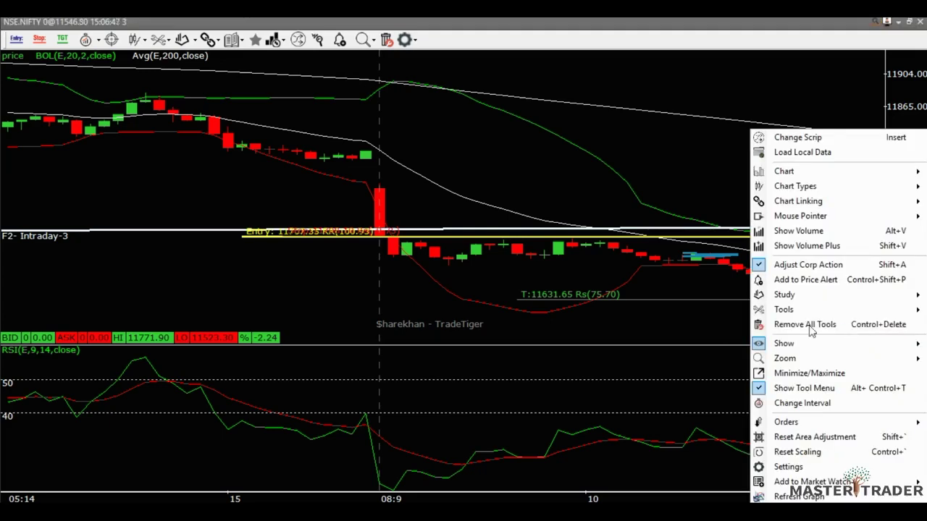
click(709, 326)
- Lower the target line to 11607.45, near the lows of the candles after 11:00
scroll(824, 311, down, 2)
drag(824, 314, 797, 316)
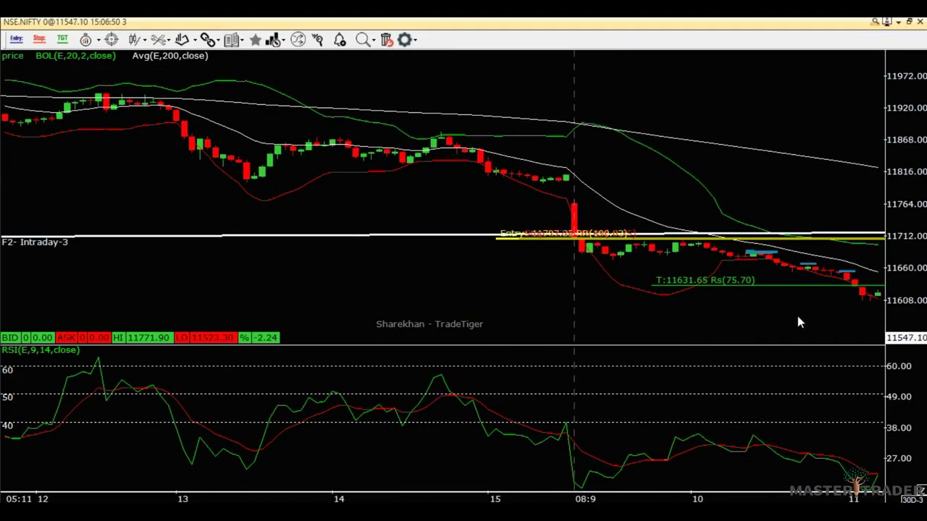
click(732, 286)
drag(732, 285, 748, 305)
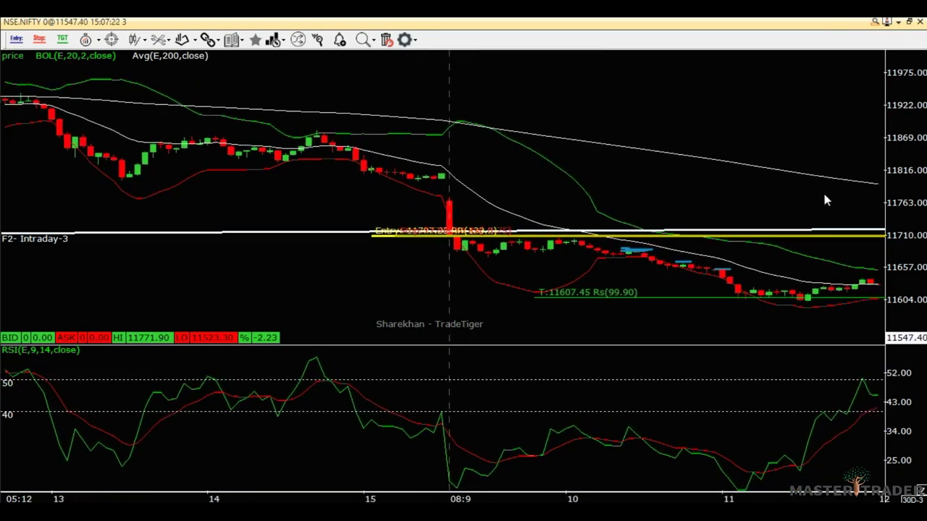
- Follow the remaining 8 July candles to the latest one and examine them against the target line, Bollinger Bands and RSI
drag(812, 193, 808, 198)
scroll(815, 196, down, 2)
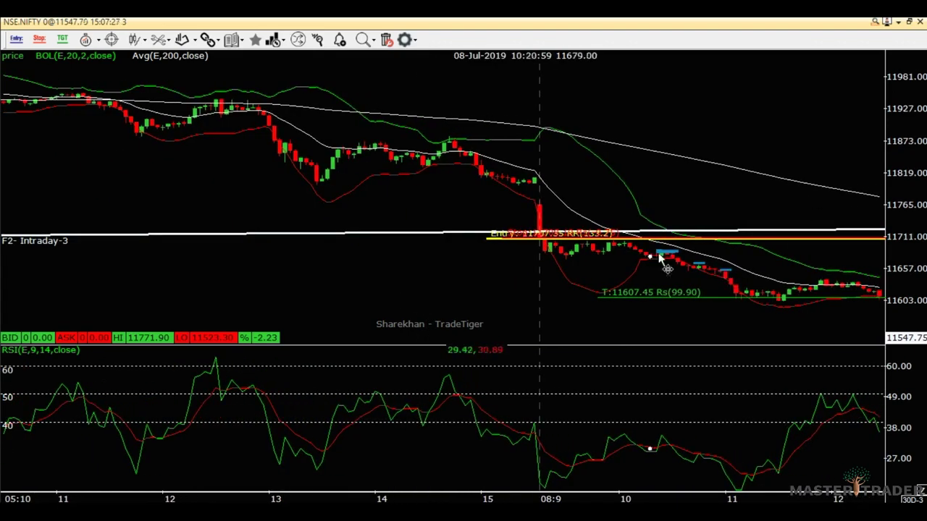
drag(814, 147, 763, 152)
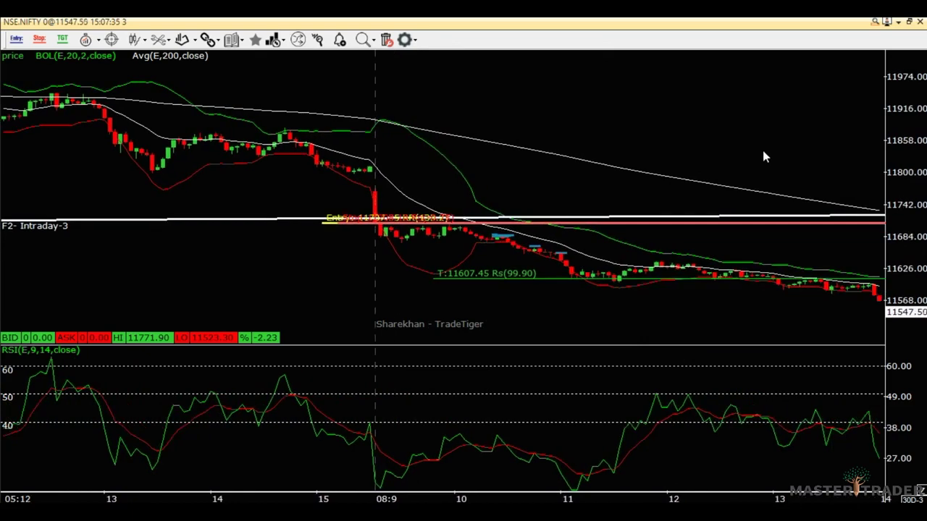
mouse_move(841, 168)
mouse_down()
mouse_move(783, 159)
mouse_move(776, 167)
mouse_up()
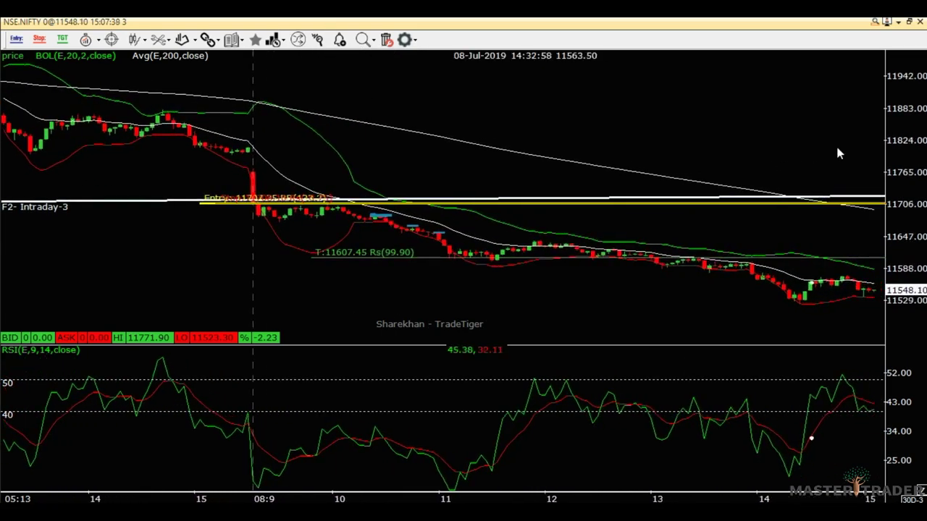
drag(838, 151, 822, 152)
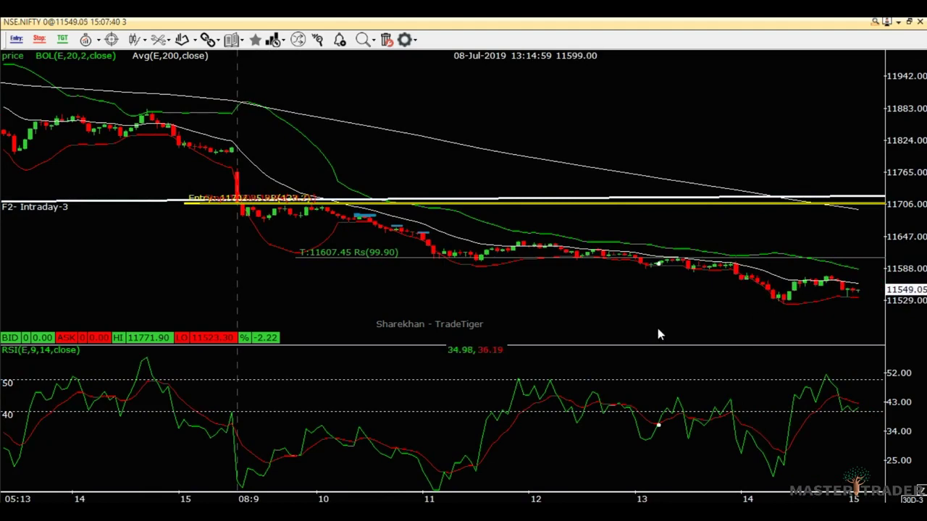
scroll(570, 320, up, 2)
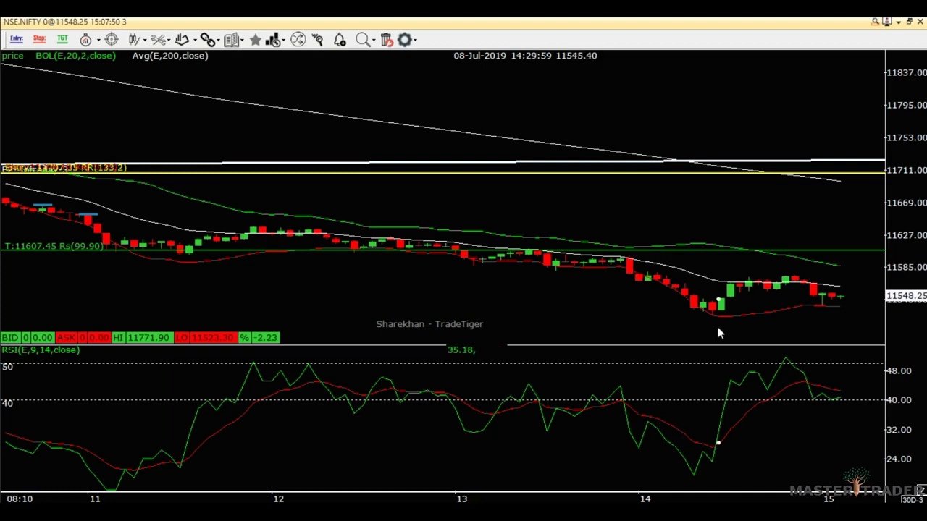
scroll(419, 249, down, 3)
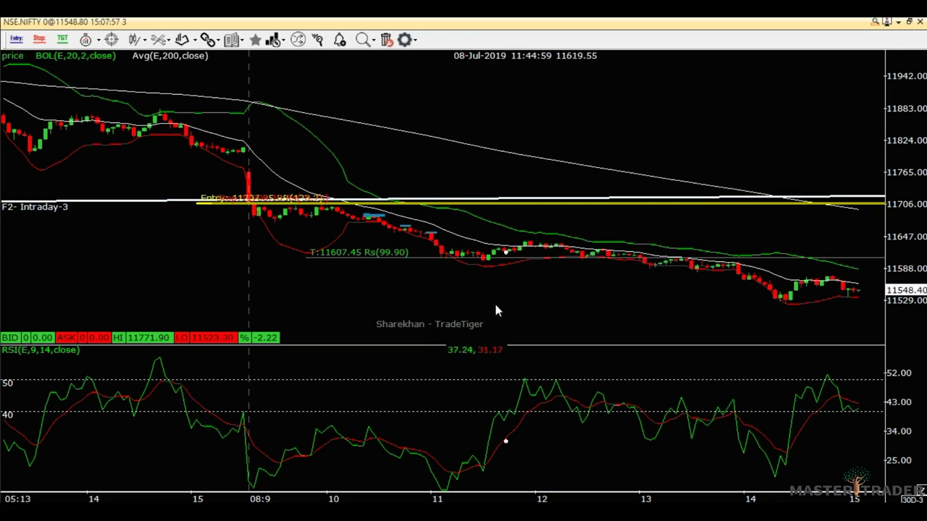
- Review the whole short trade in a wider view against the trend line rising from the June lows
scroll(437, 255, down, 2)
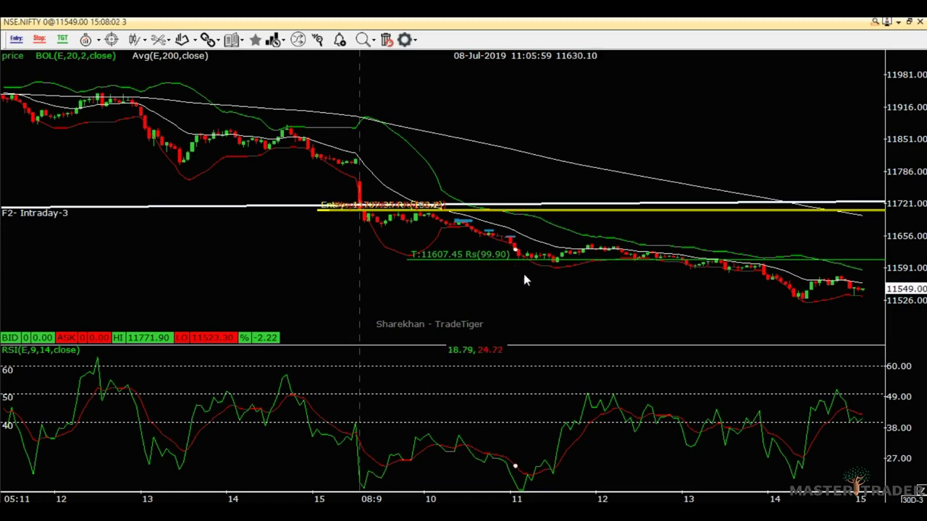
scroll(637, 284, down, 2)
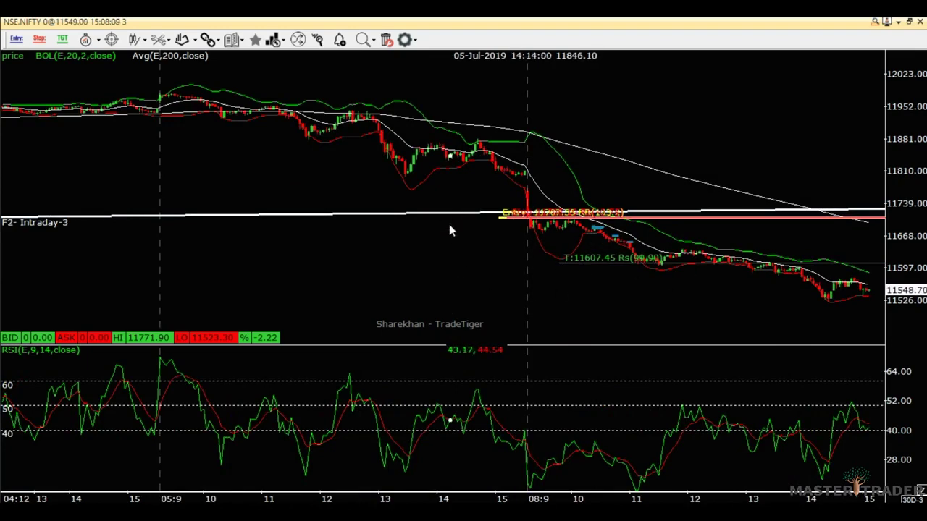
scroll(450, 226, down, 5)
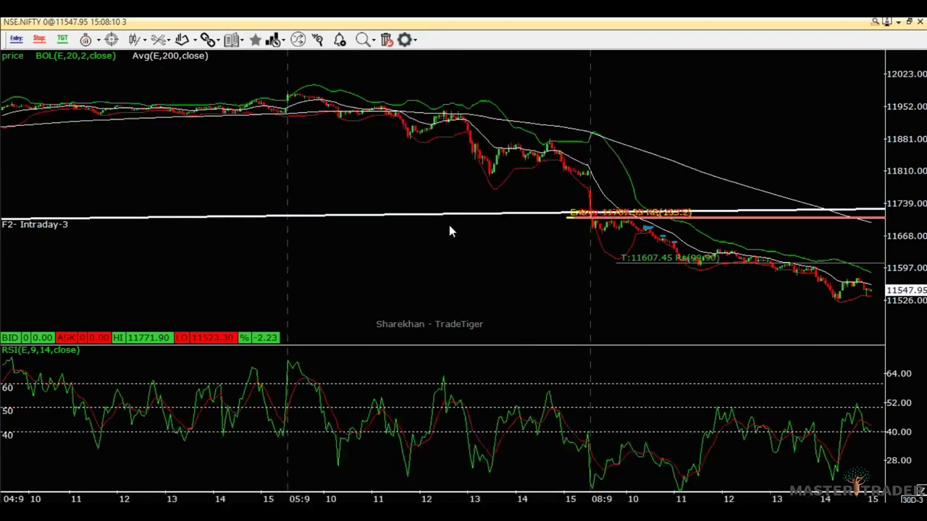
scroll(458, 234, down, 1)
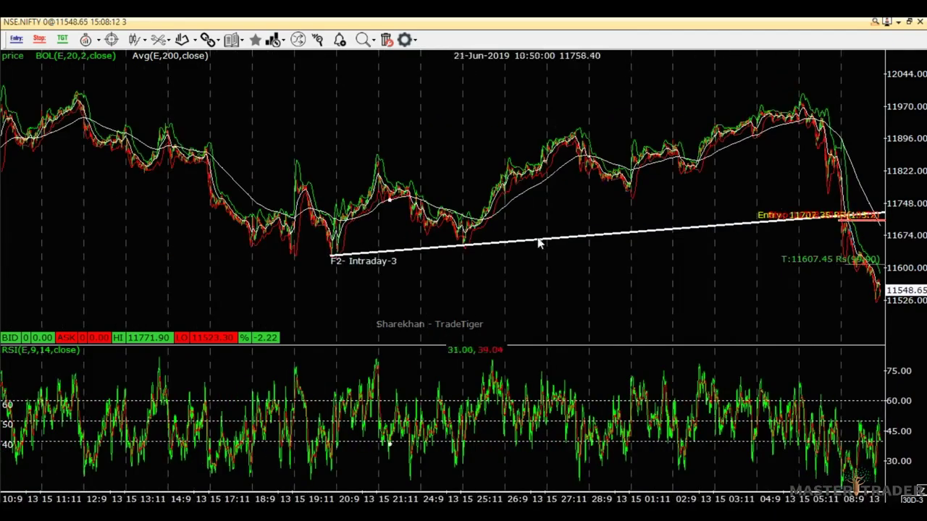
scroll(688, 265, up, 5)
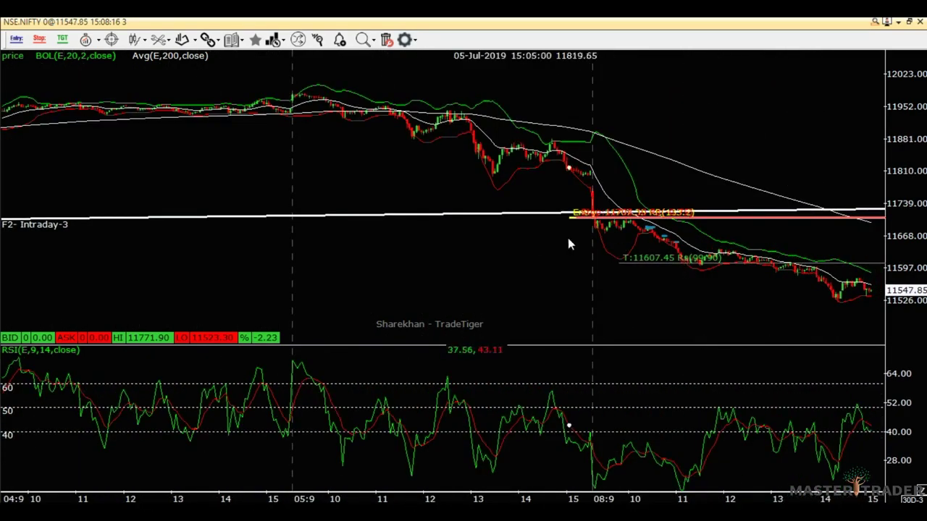
scroll(599, 247, up, 1)
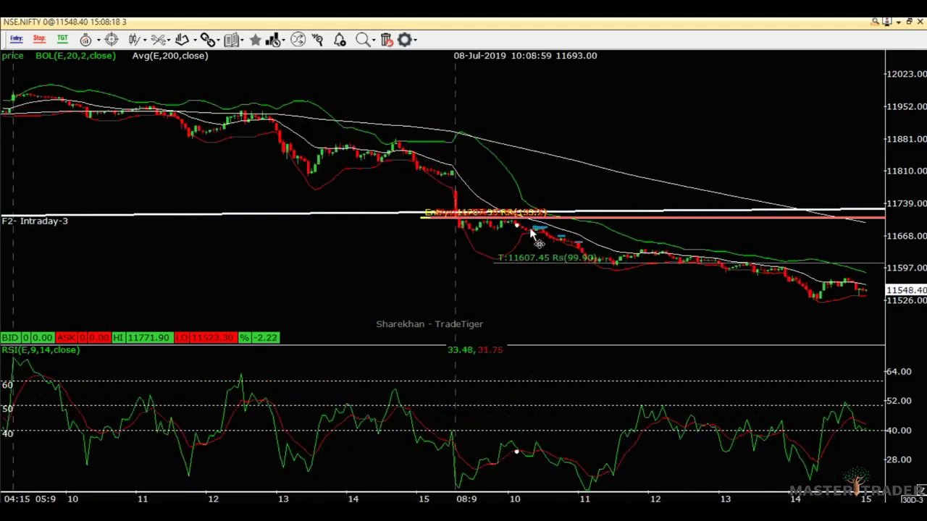